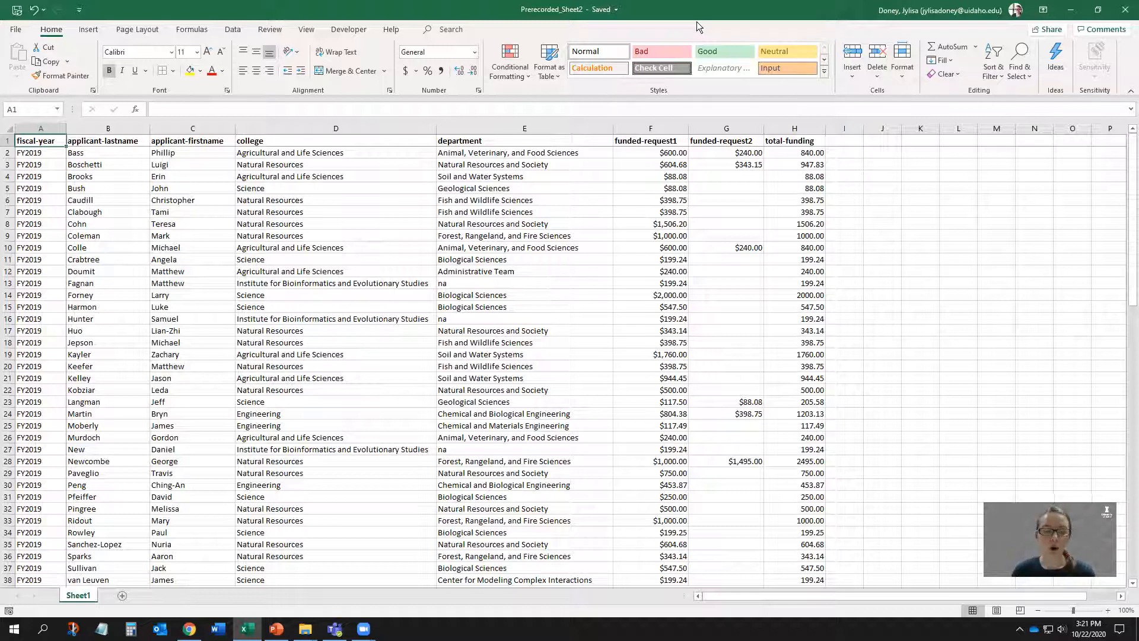
Insert an empty column directly before the college column
click(849, 143)
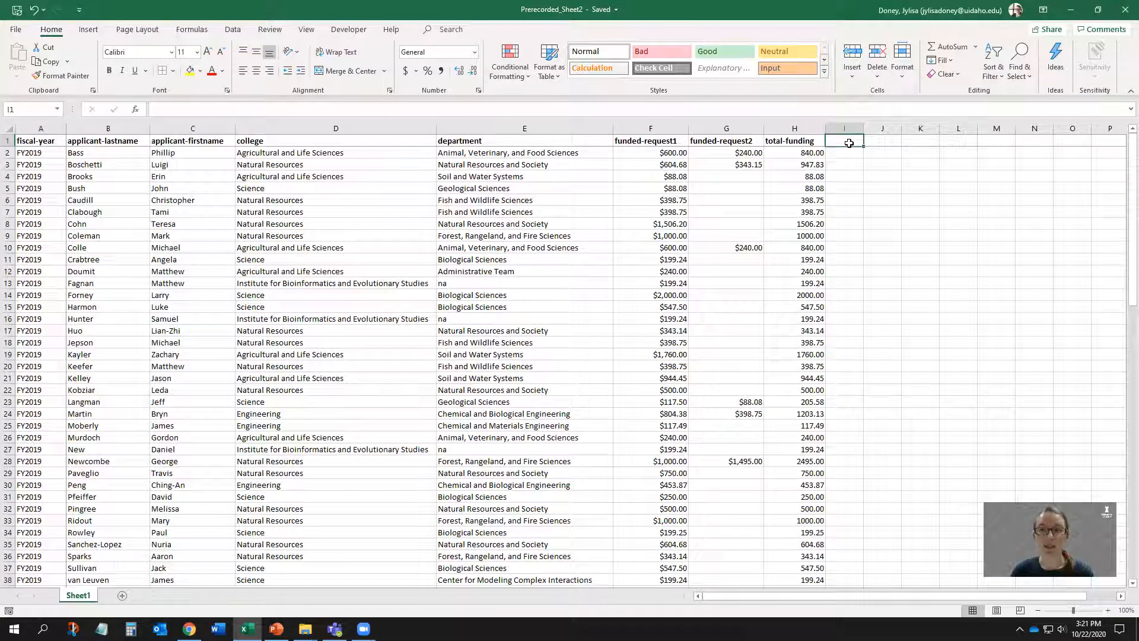
click(305, 128)
right_click(307, 131)
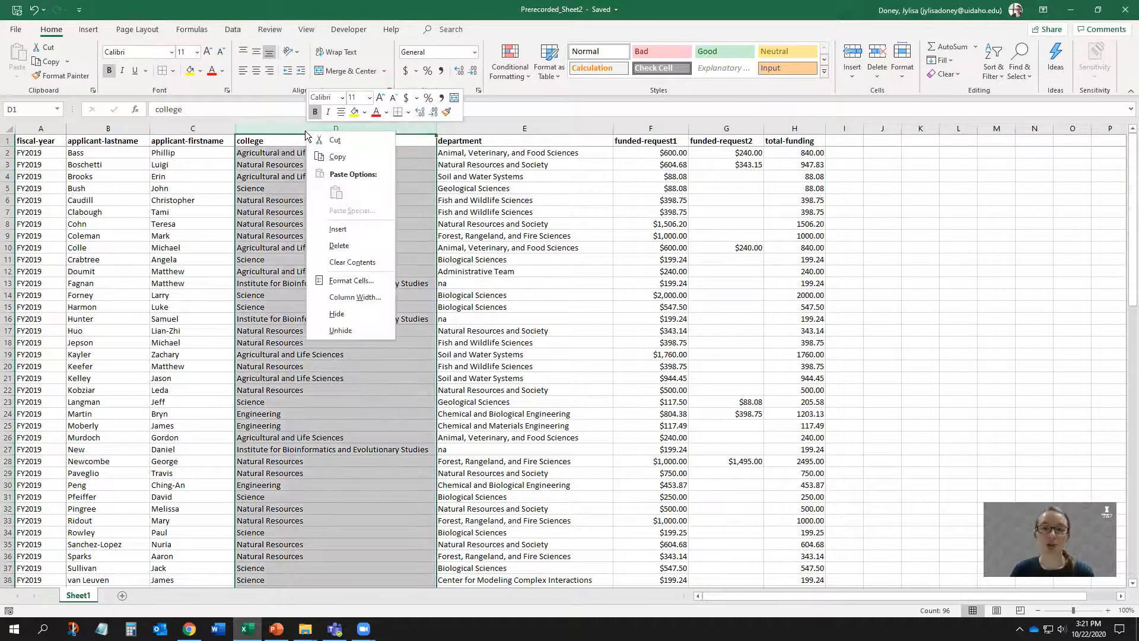
click(344, 229)
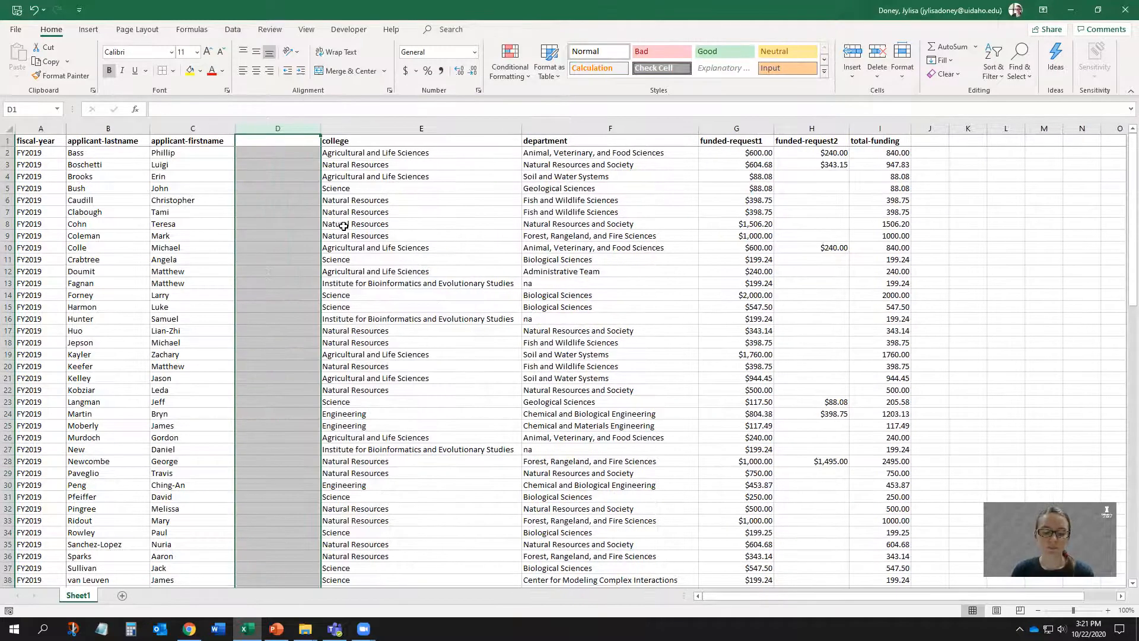
Enter the formula =CONCAT(B2,", ",C2) in D2 to join last name and first name with a comma and space
click(298, 153)
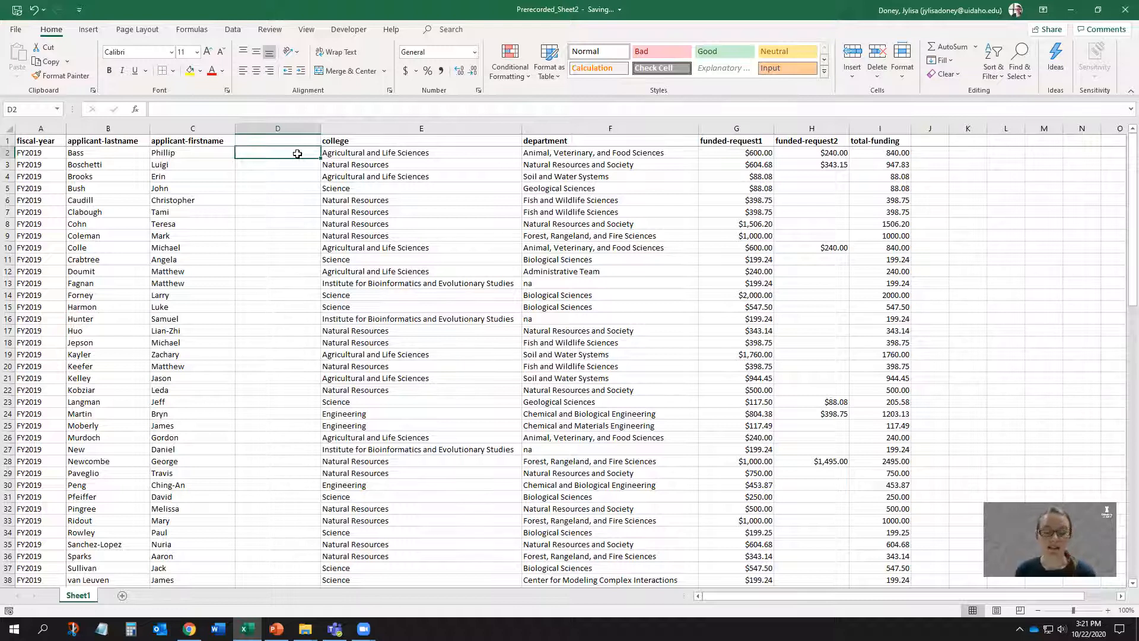
text(=)
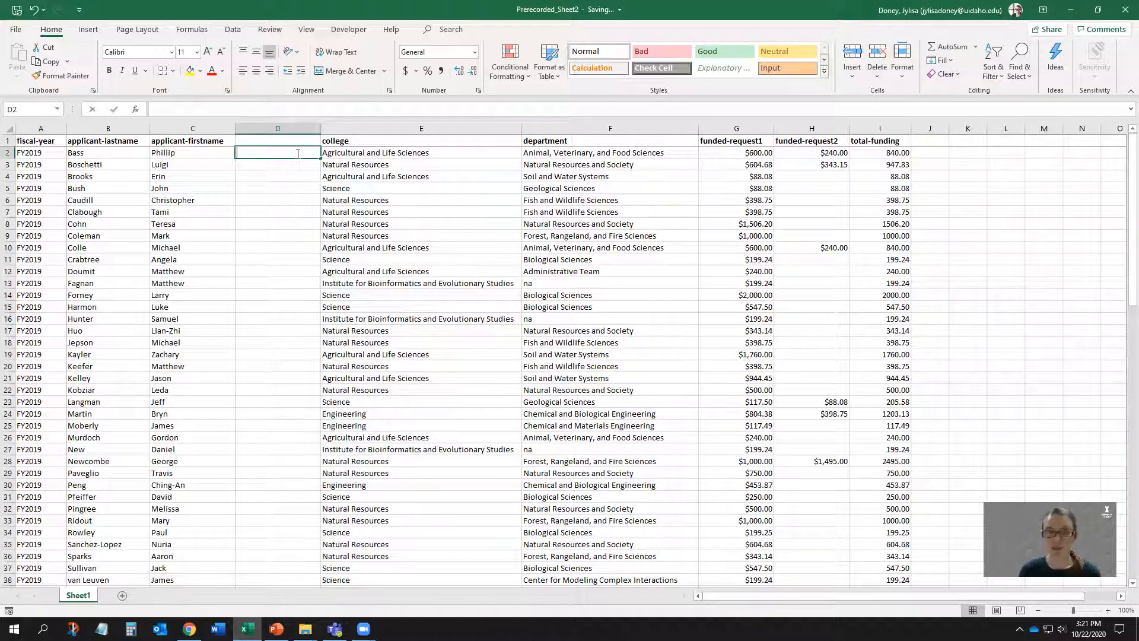
text(co)
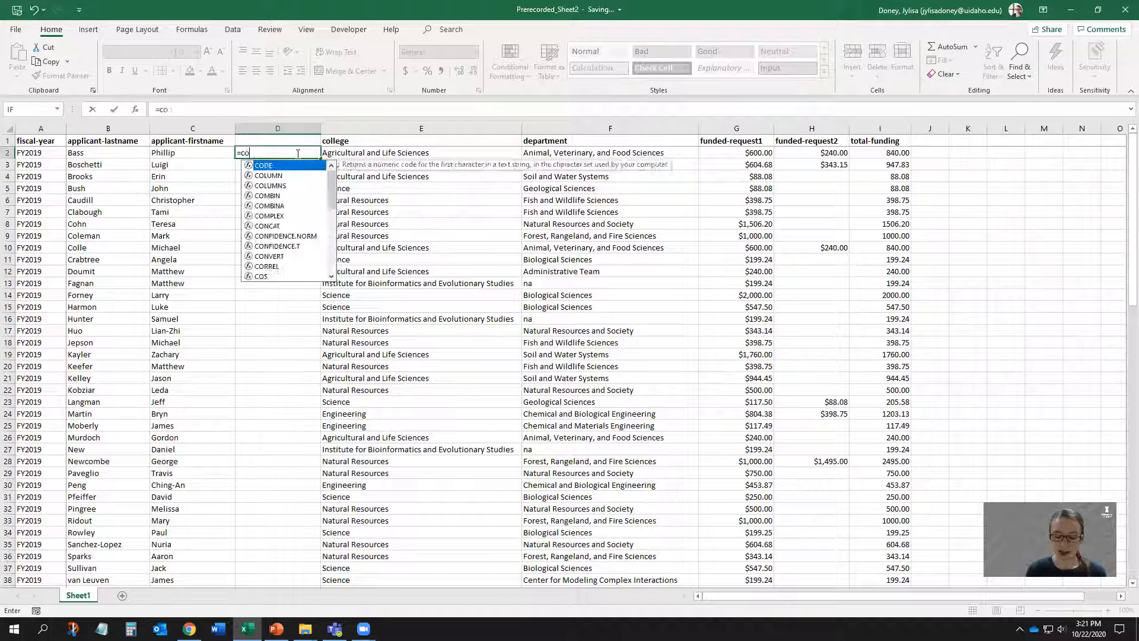
text(ncat)
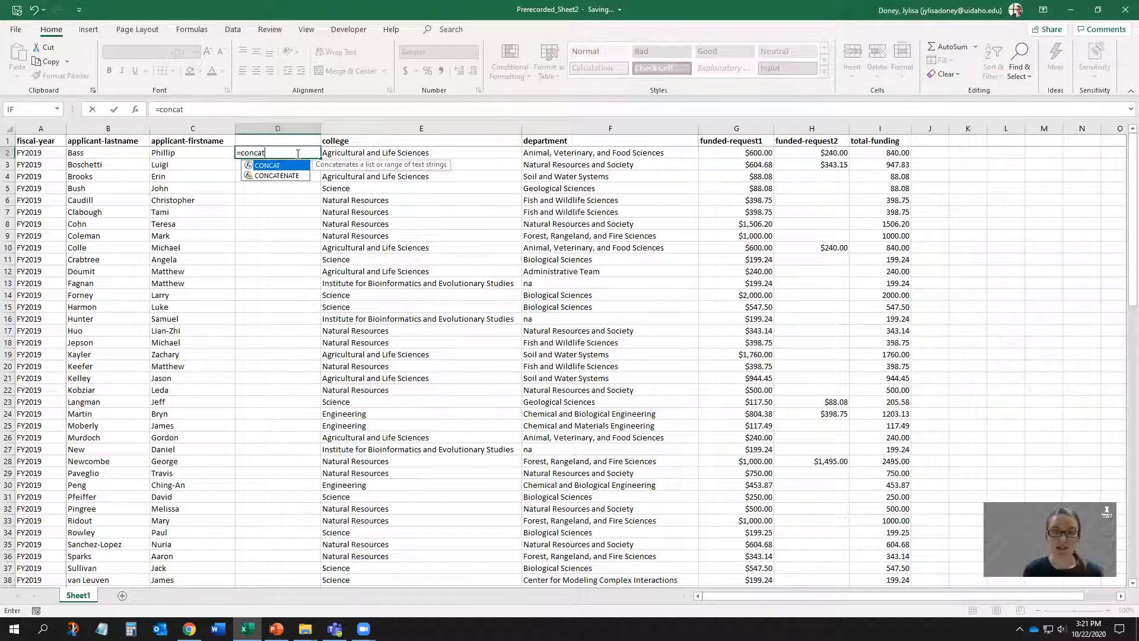
text(()
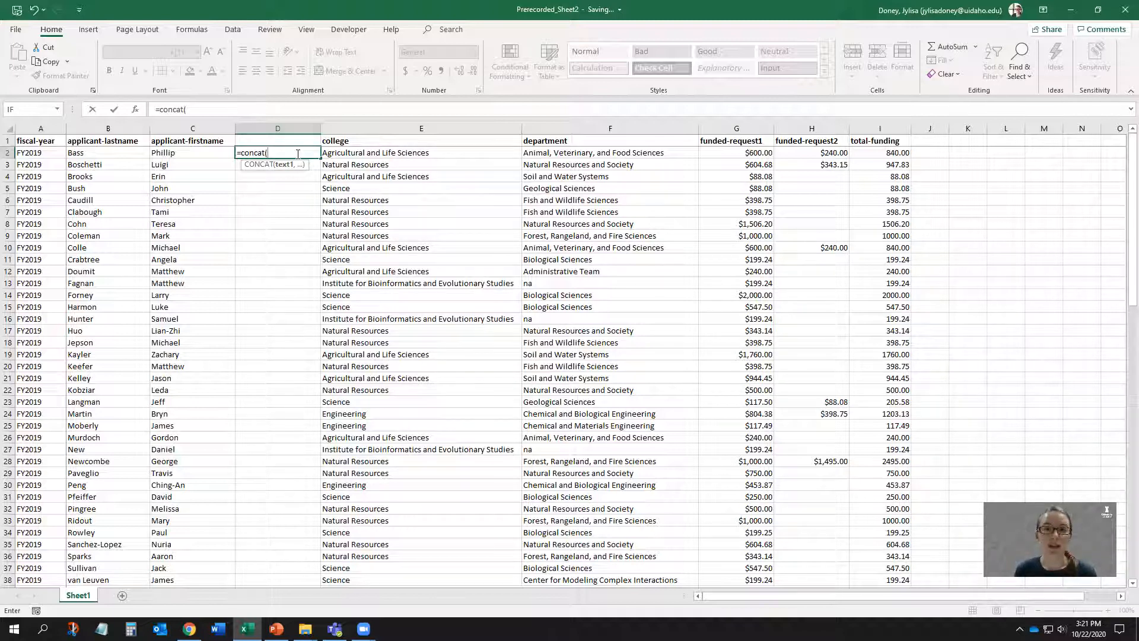
click(110, 153)
click(233, 106)
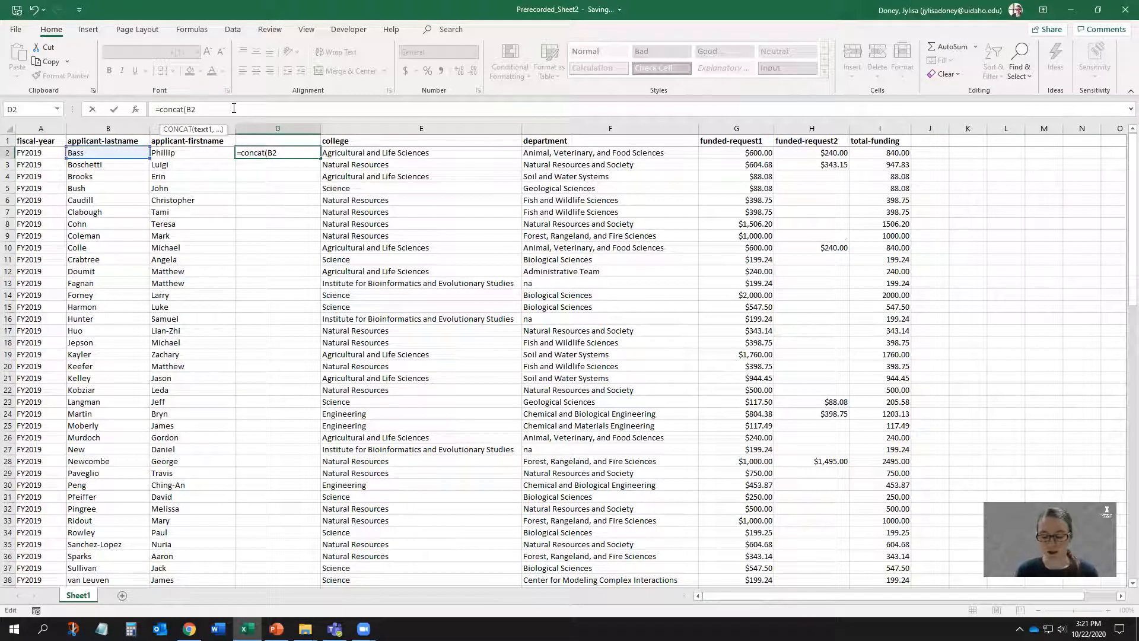
text(,)
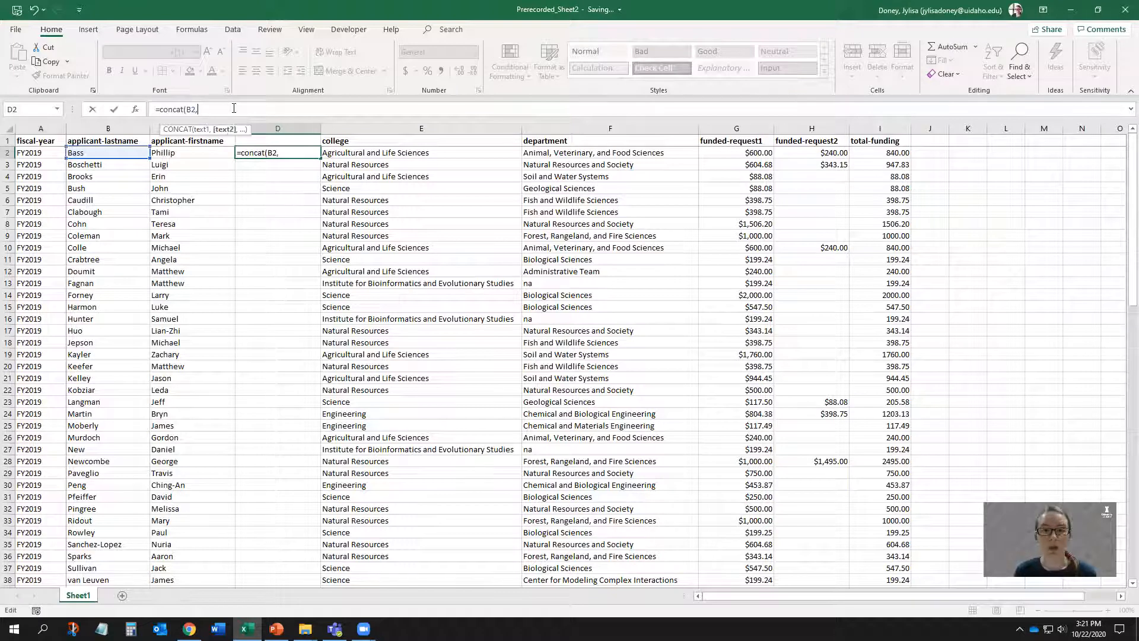
text(", ")
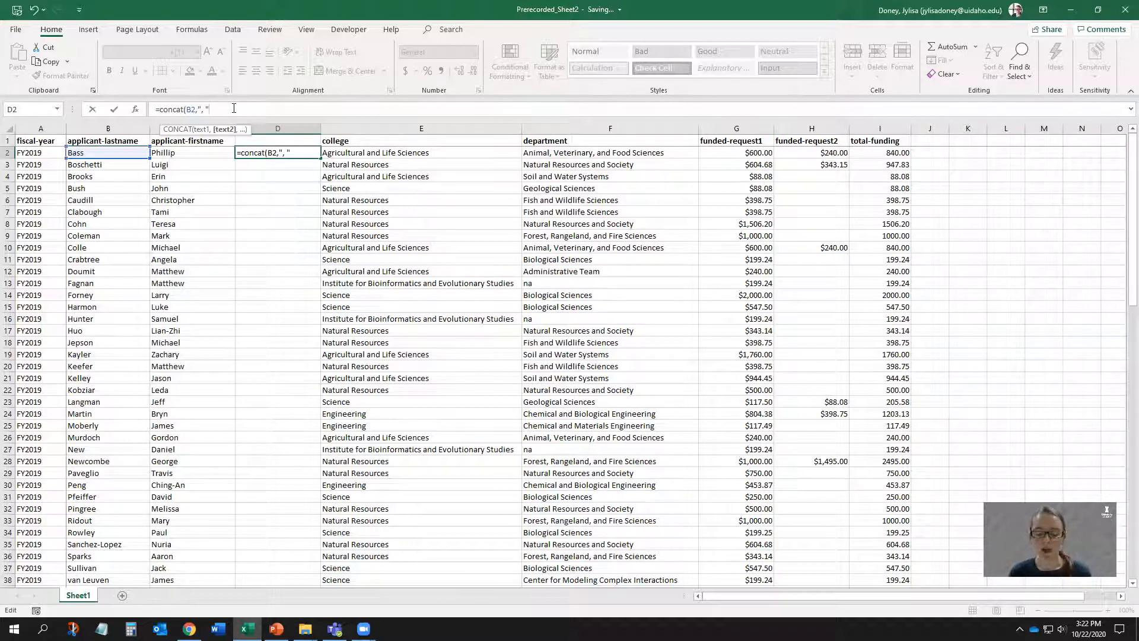
text(,)
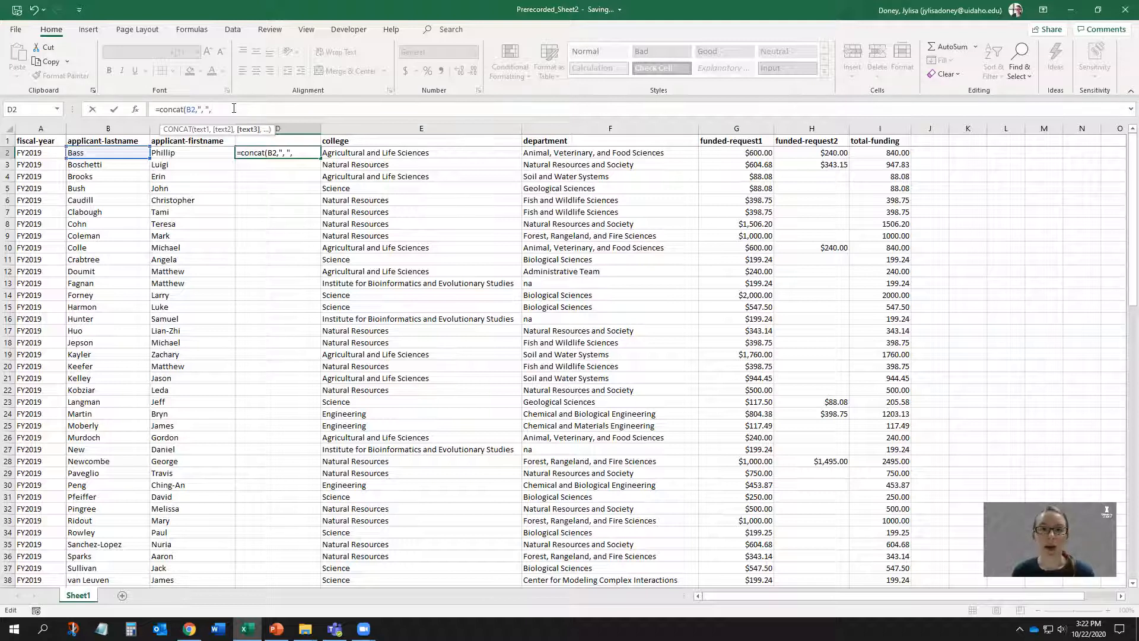
click(185, 153)
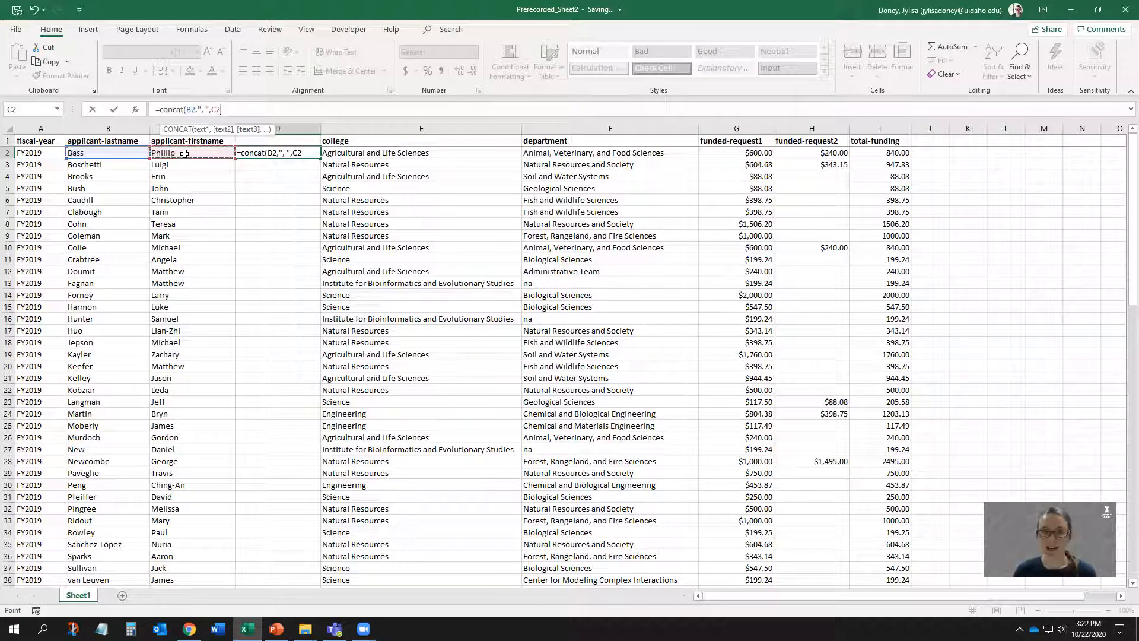
click(229, 109)
text())
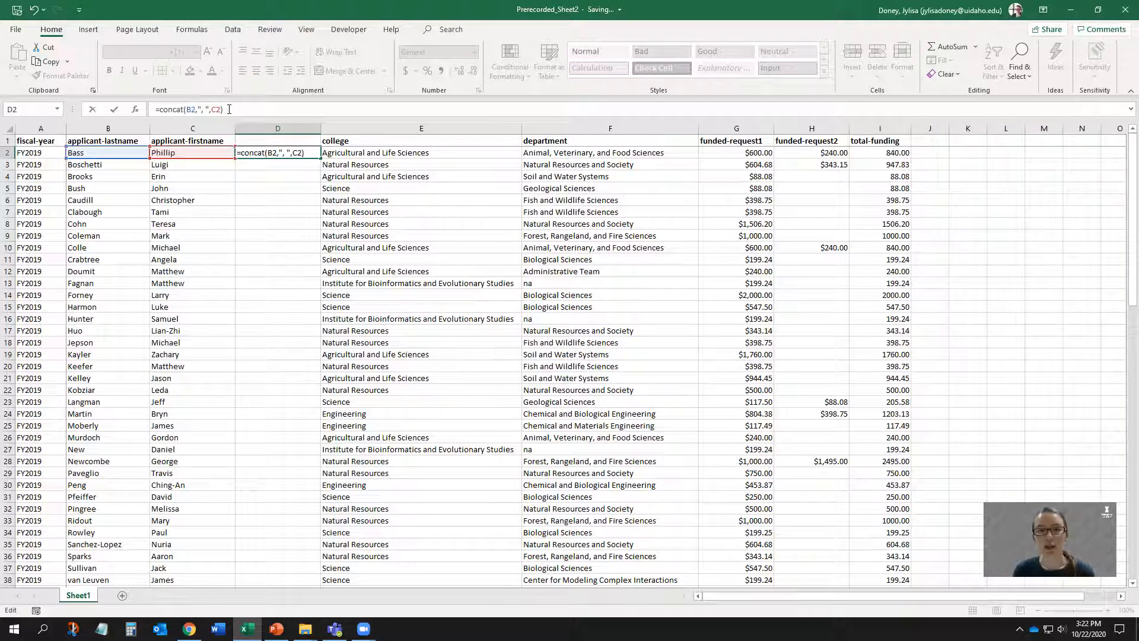
key(Return)
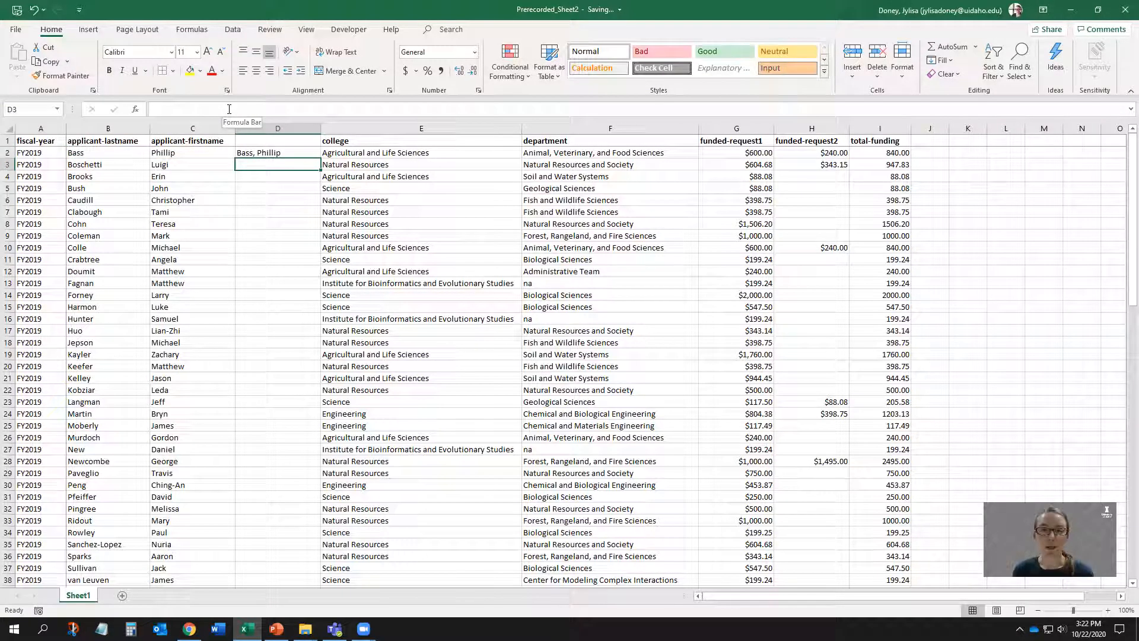
Fill the CONCAT formula from D2 down to D96 for every applicant row
click(285, 153)
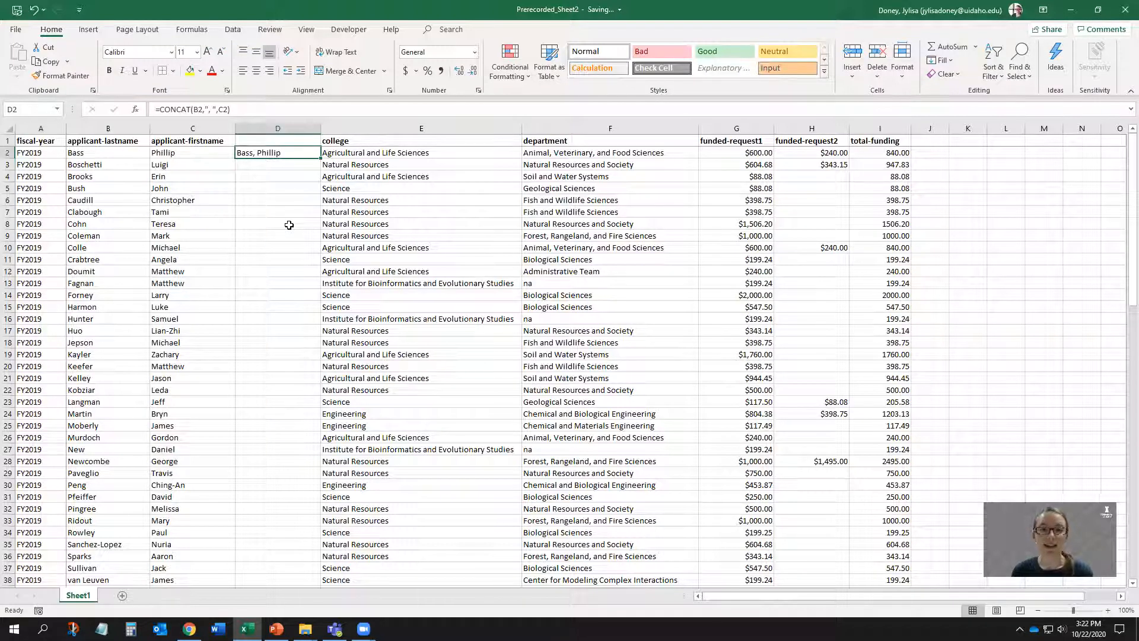
click(104, 154)
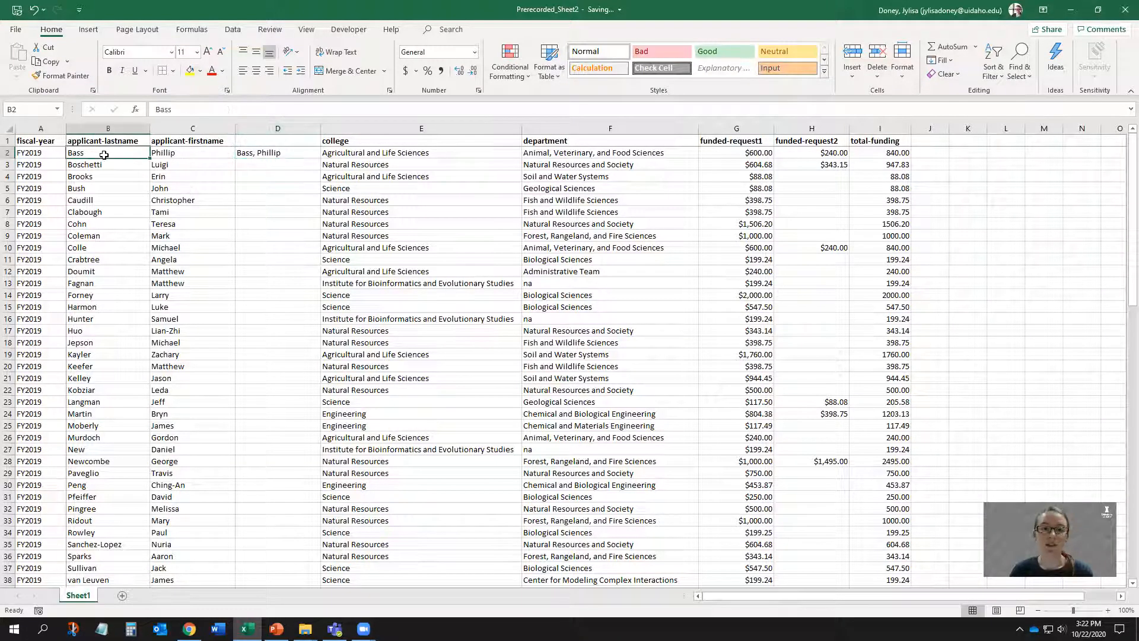
click(192, 153)
click(285, 154)
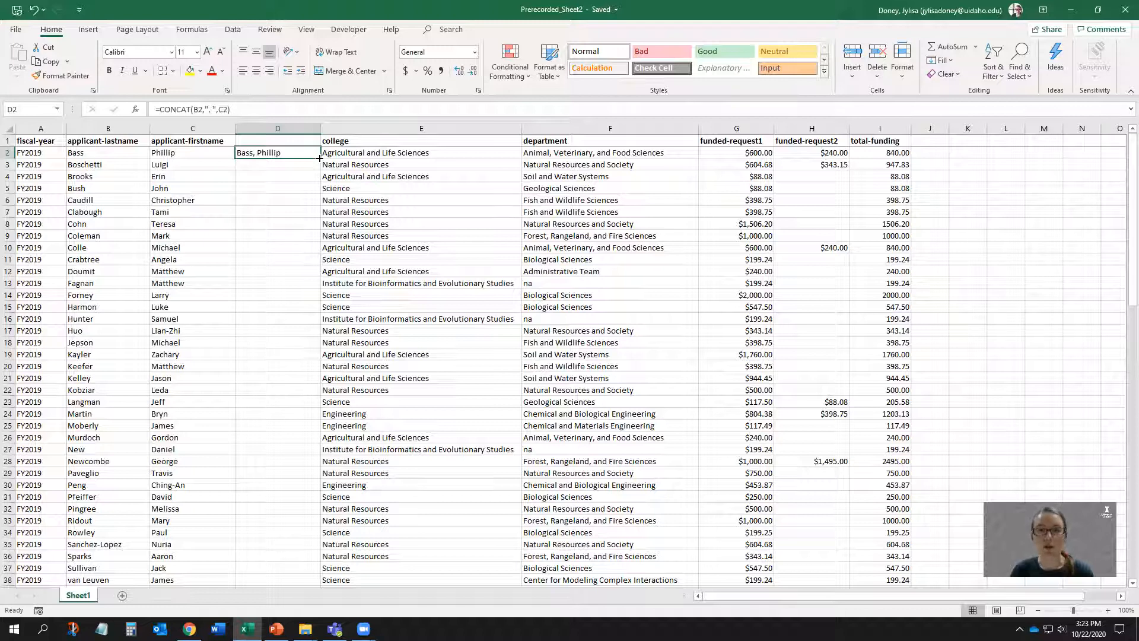
drag(320, 158, 289, 570)
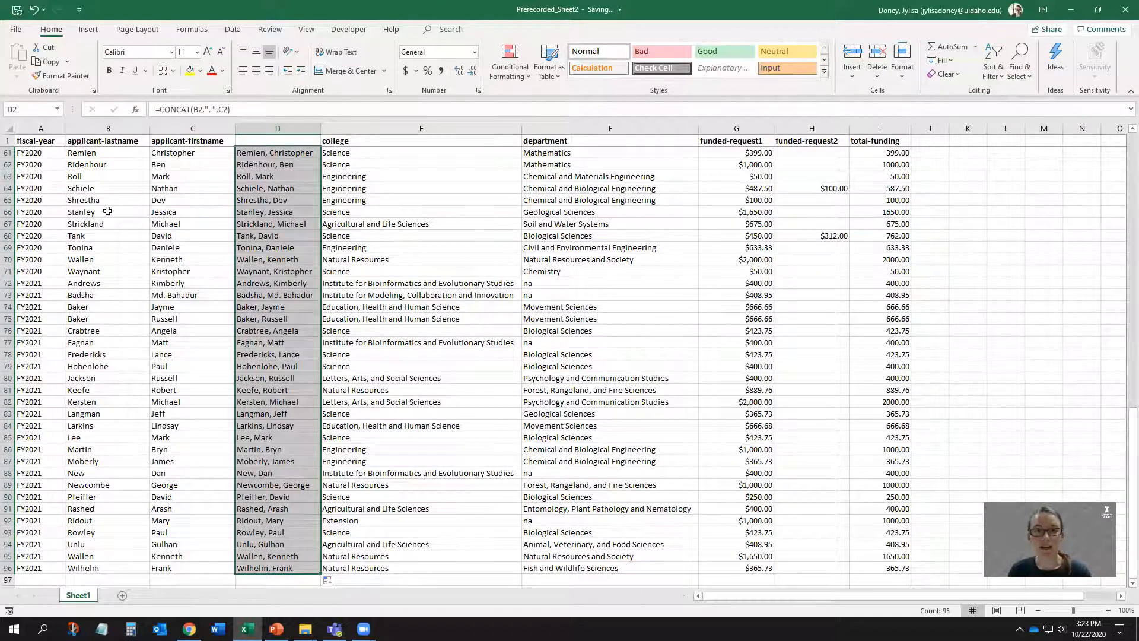
Check the fill handle setting in Excel's advanced editing options
click(17, 31)
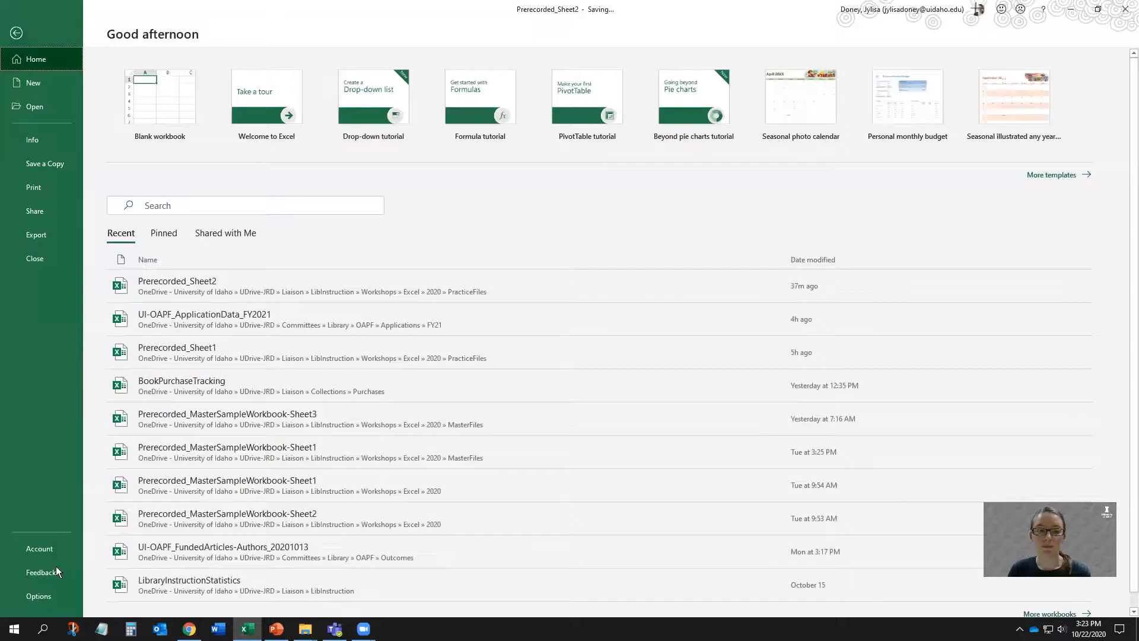
click(48, 594)
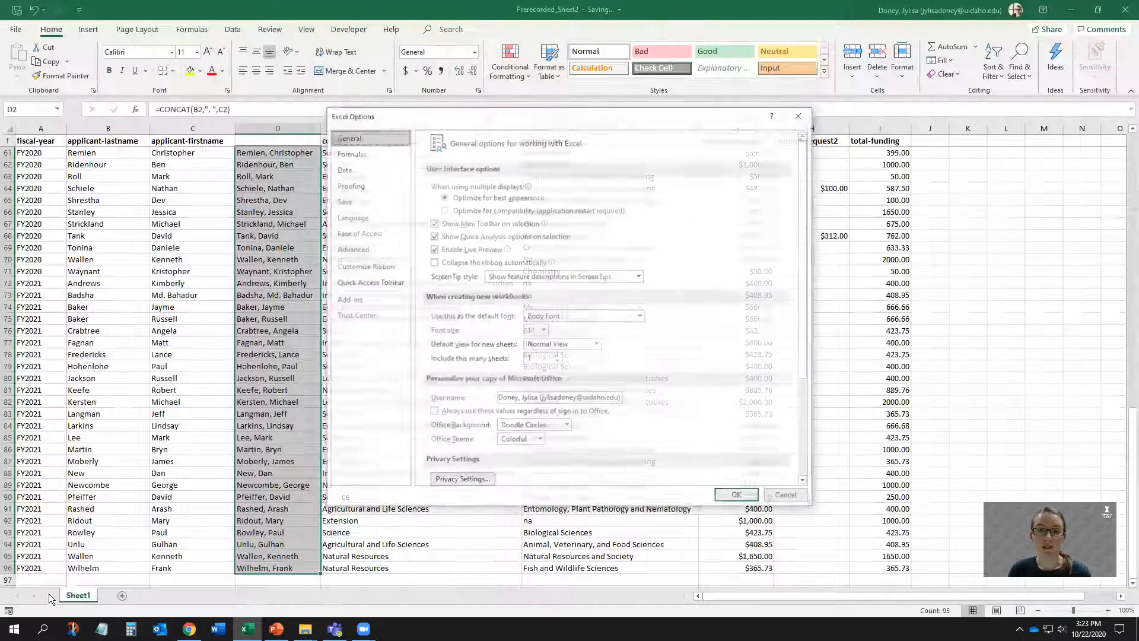
click(355, 248)
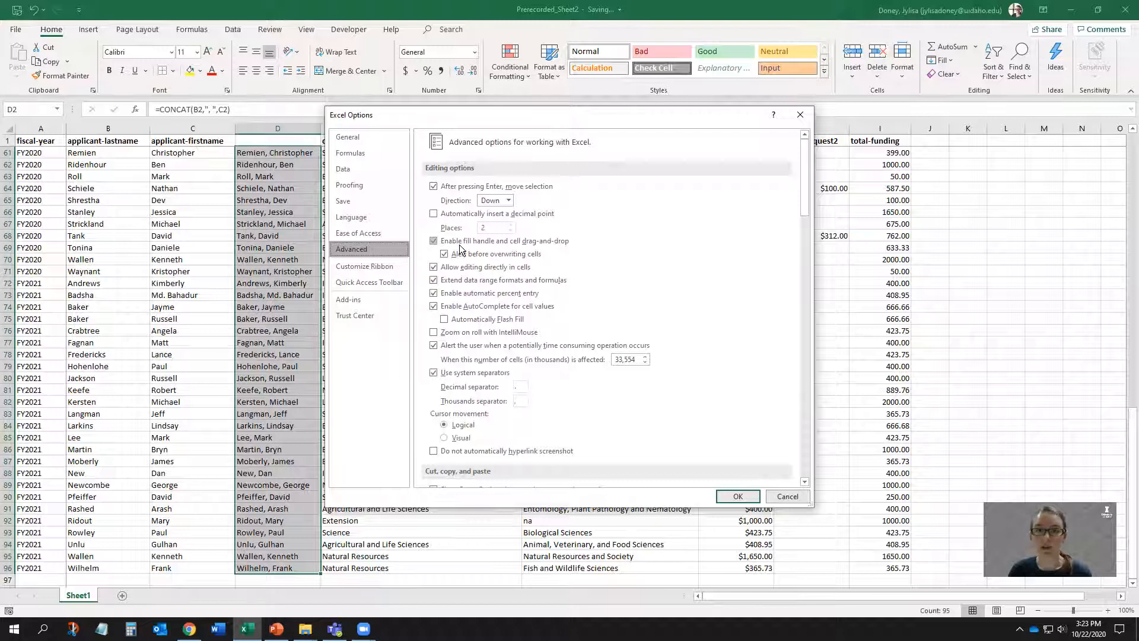
click(734, 496)
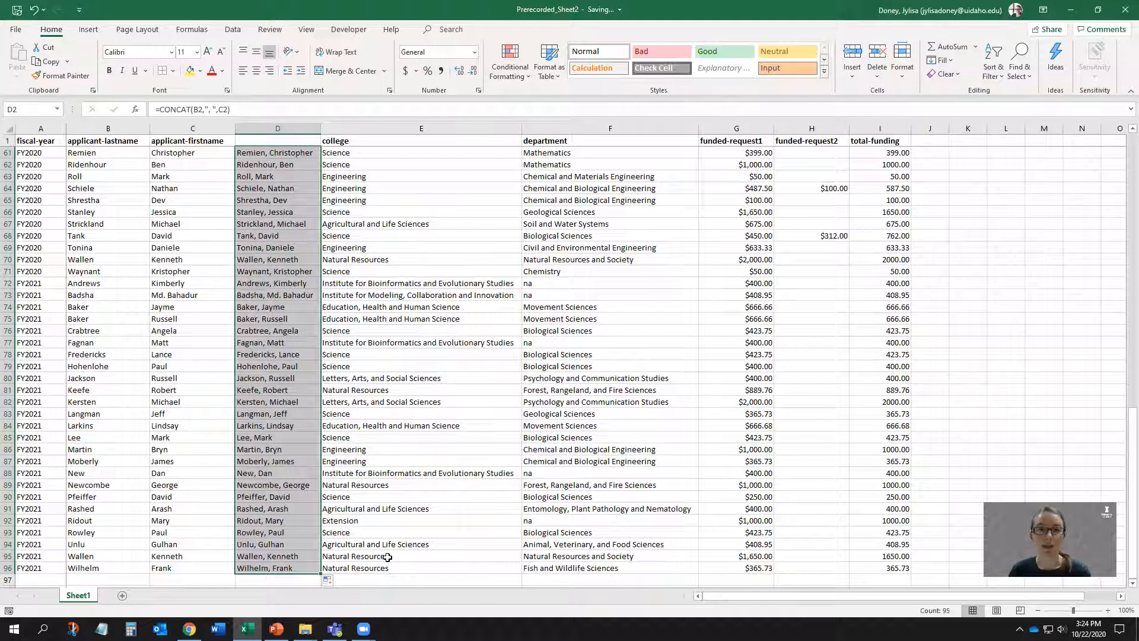
Try deleting the applicant-lastname and applicant-firstname columns, inspect a combined-name cell, and undo the deletion
drag(106, 128, 178, 128)
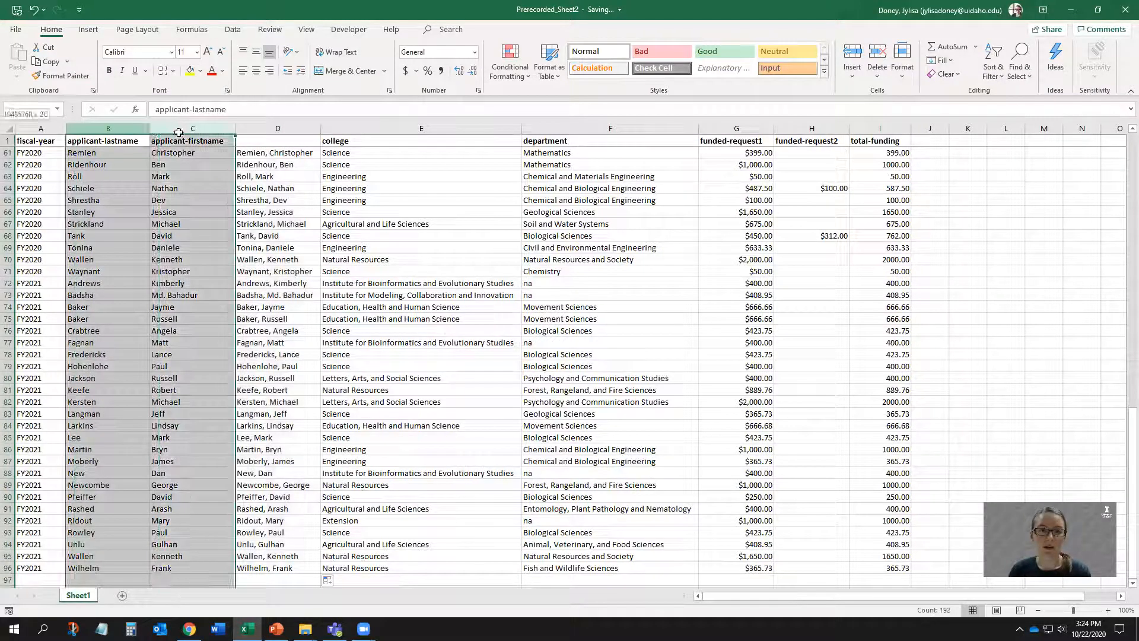
right_click(180, 132)
click(213, 248)
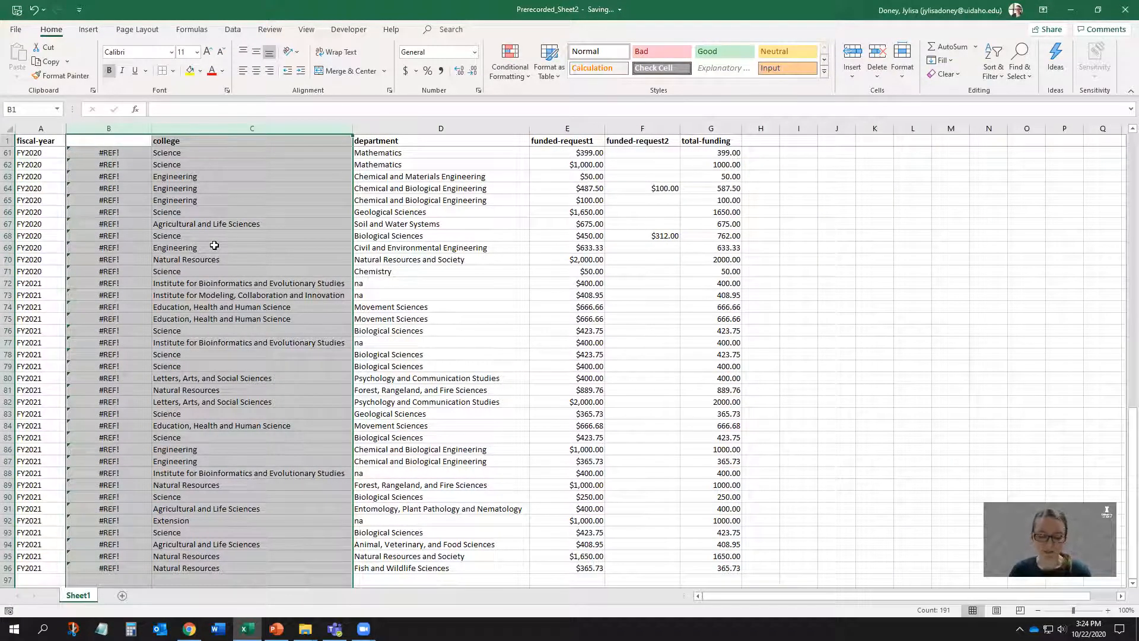
click(130, 154)
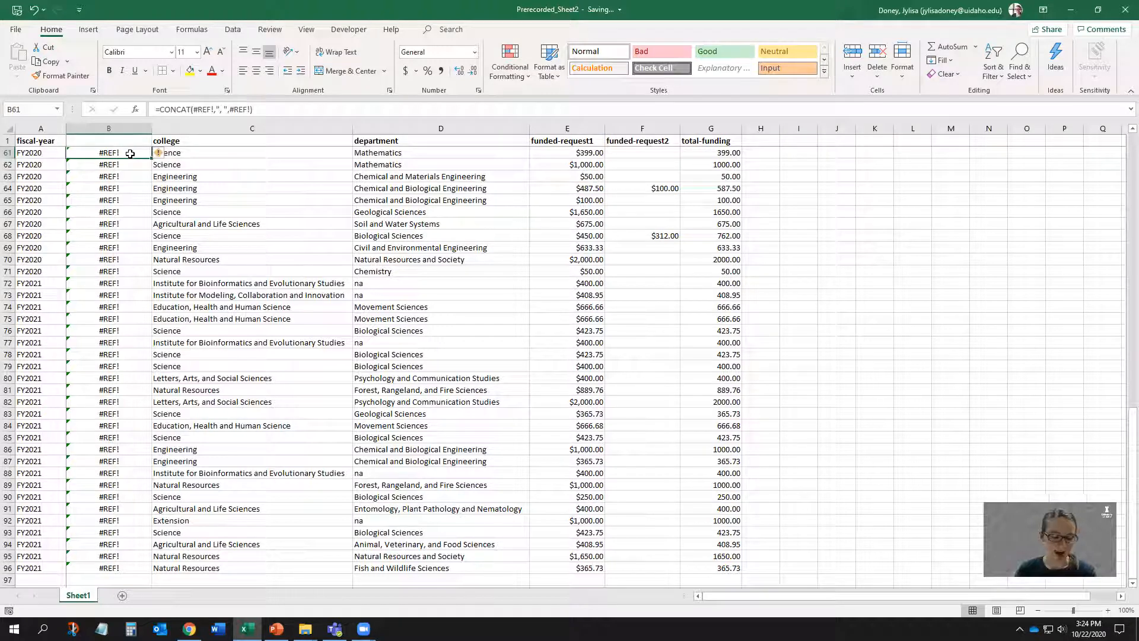
key(ctrl+z)
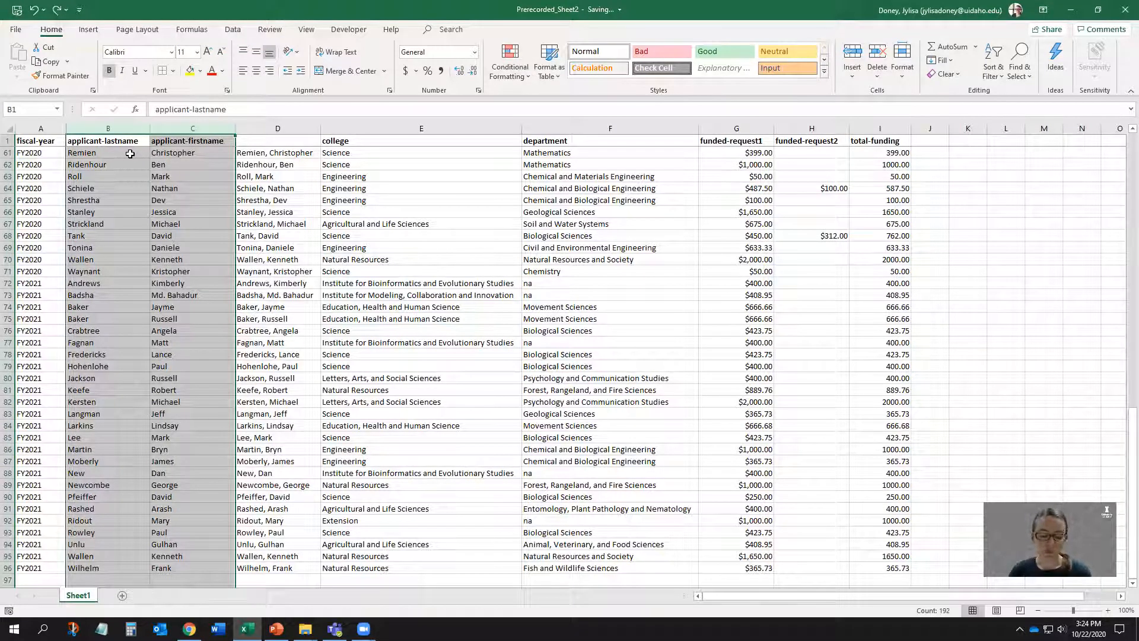
Replace the CONCAT formulas in D2:D96 with their static values by copying and pasting them in place as values
click(267, 152)
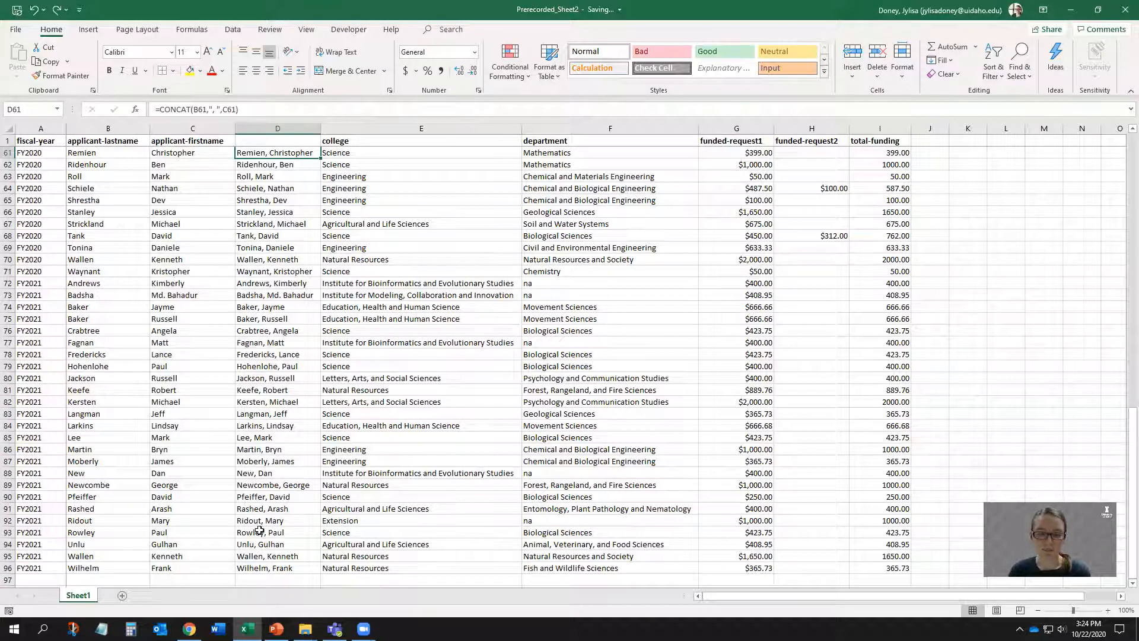
drag(261, 567, 285, 320)
drag(267, 65, 267, 164)
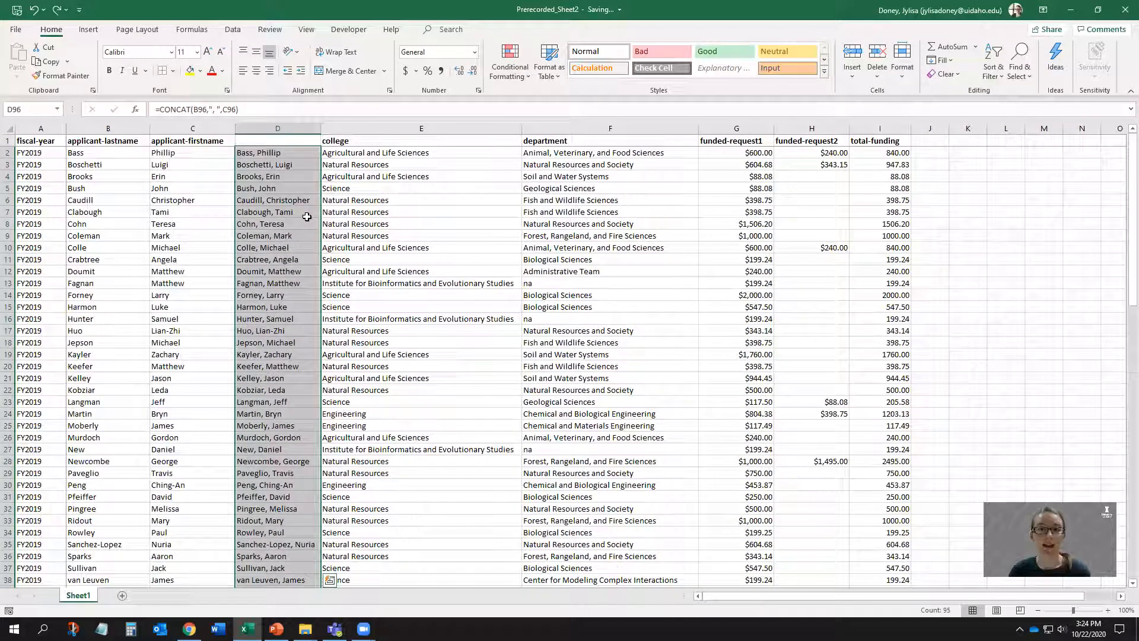
key(ctrl+c)
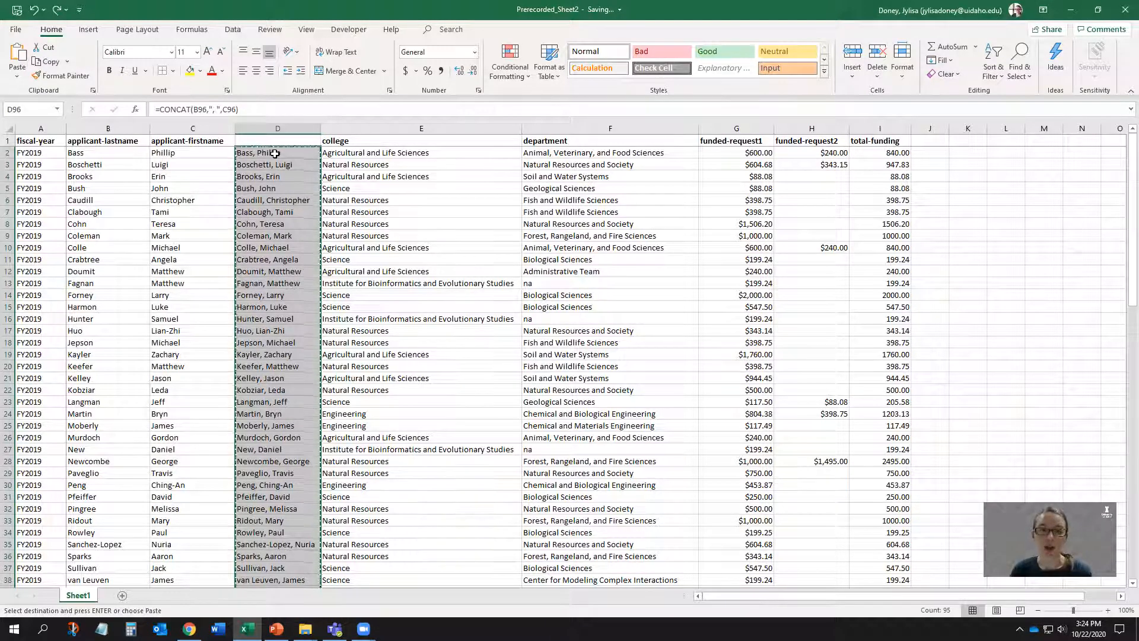
right_click(276, 155)
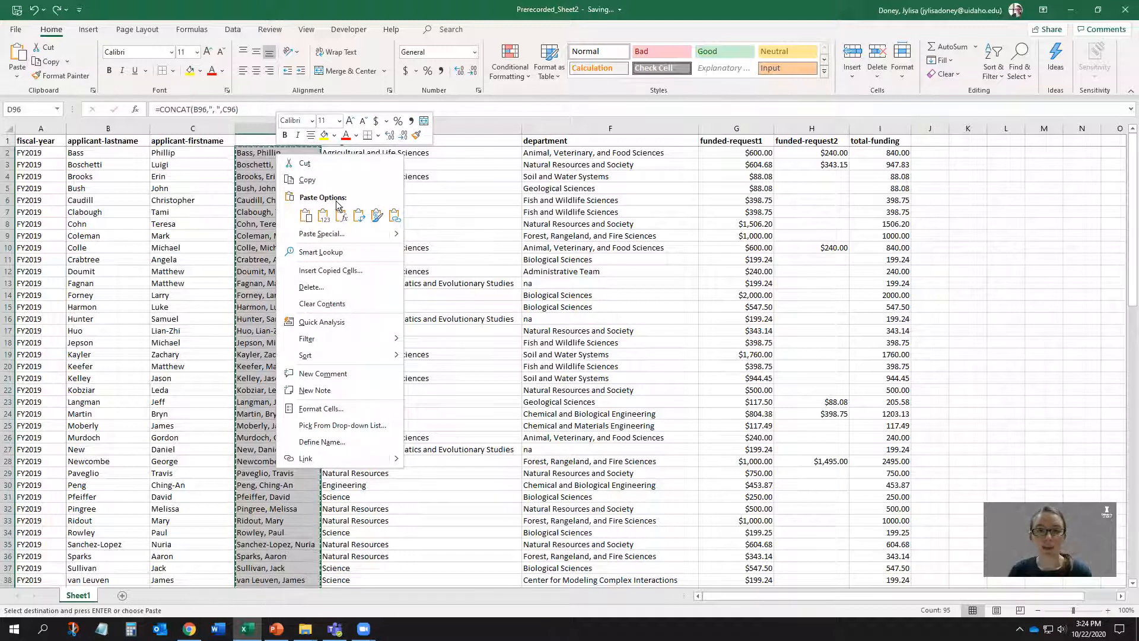
click(324, 218)
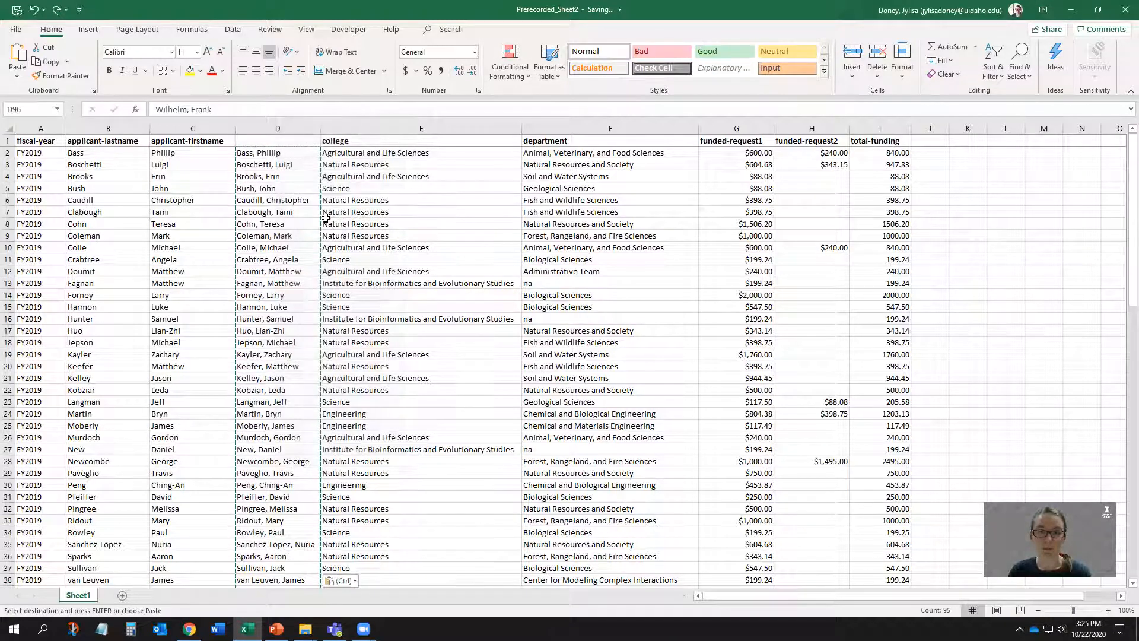
Delete the applicant-lastname and applicant-firstname columns, keeping the combined names column
click(274, 153)
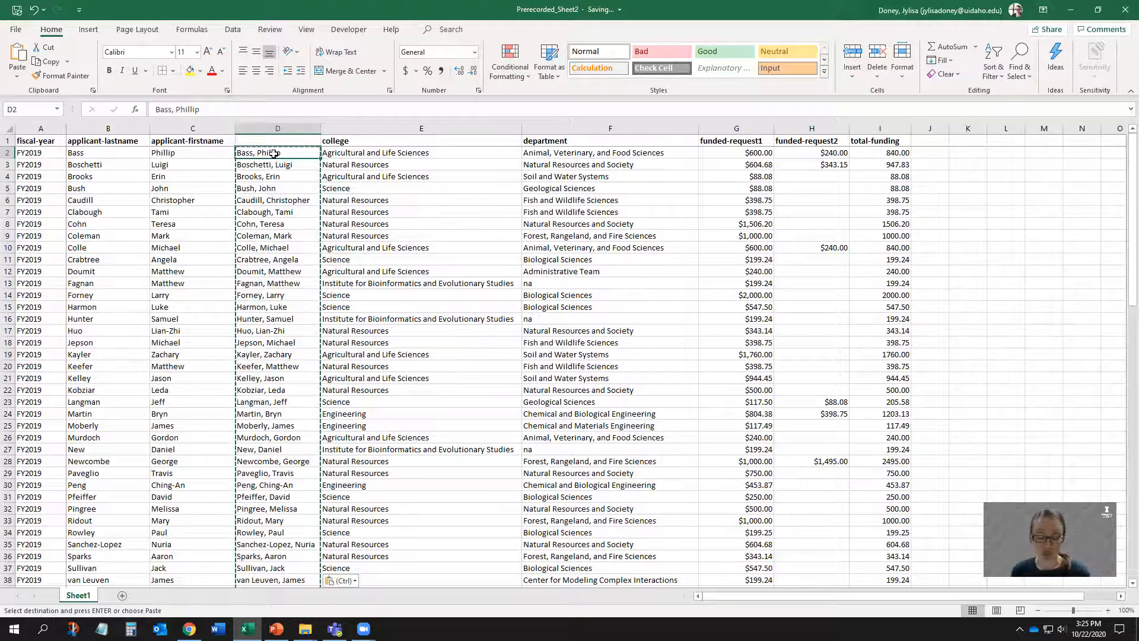
drag(139, 128, 178, 128)
right_click(178, 128)
click(207, 241)
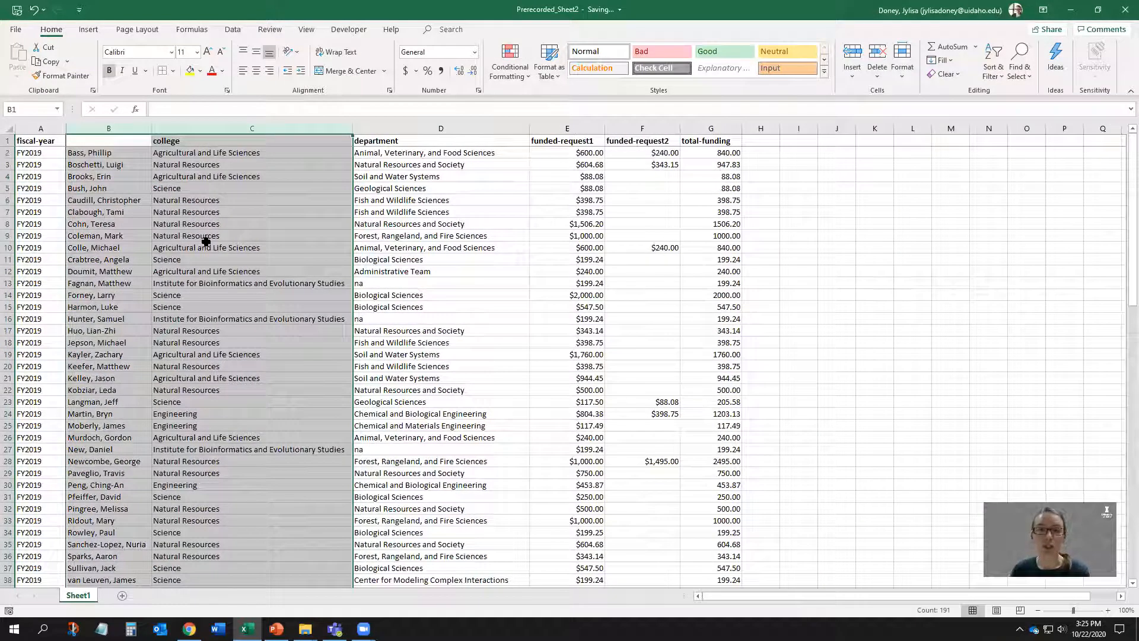
click(118, 155)
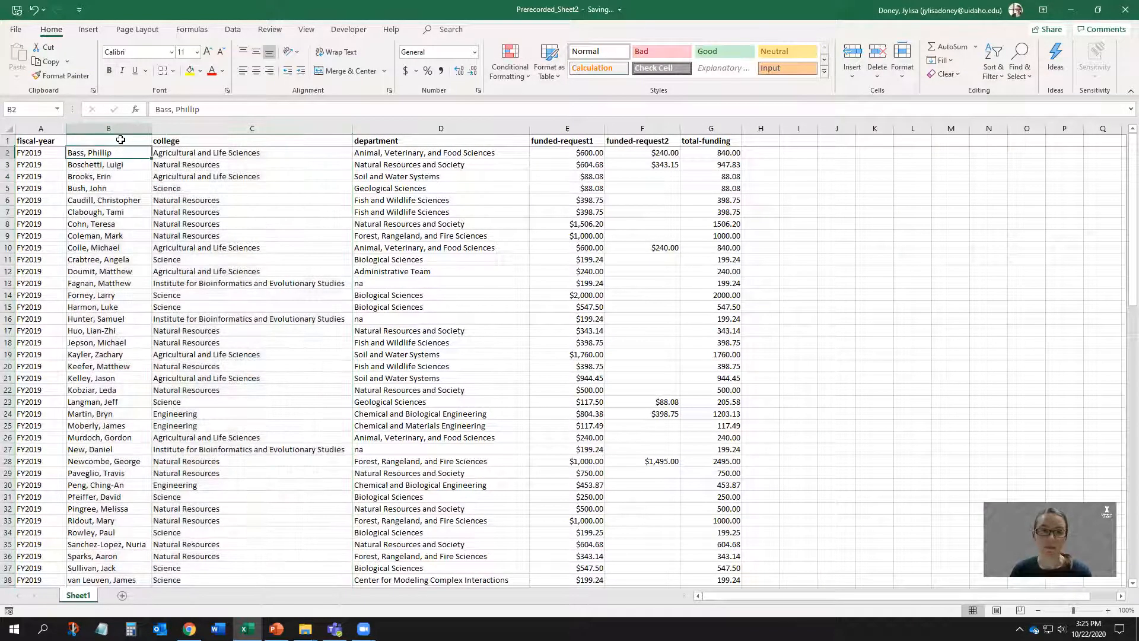